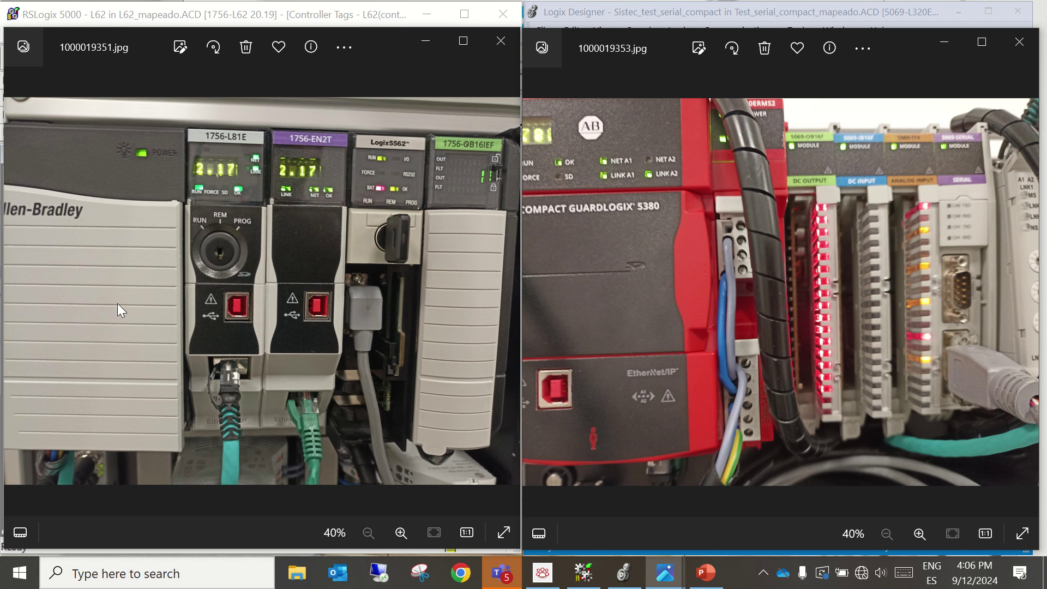
Minimize both rack photos and enter 1 into Serial_data_compact[0].
left_click(422, 41)
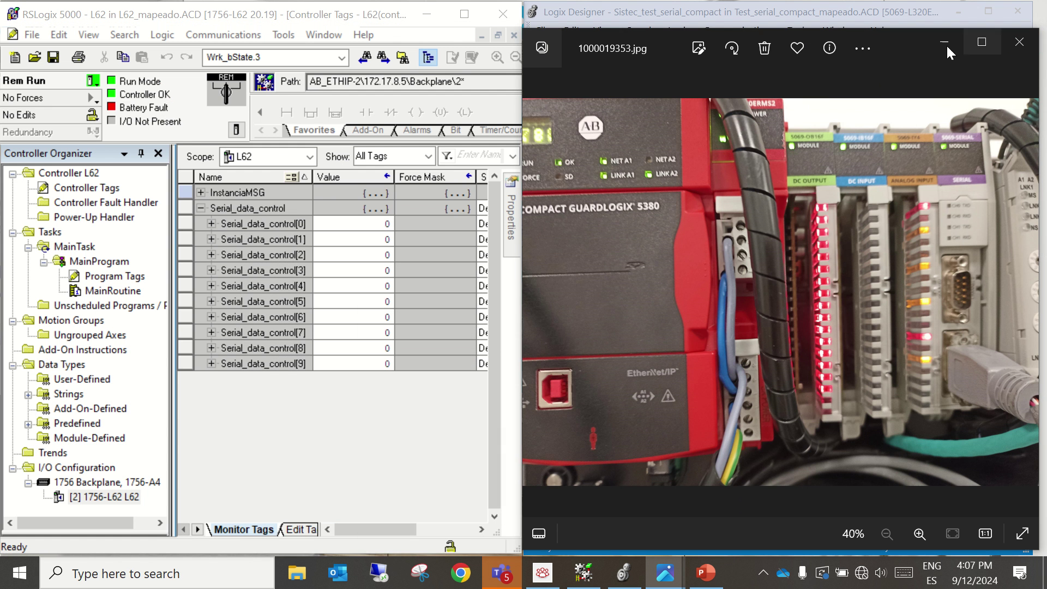
left_click(943, 40)
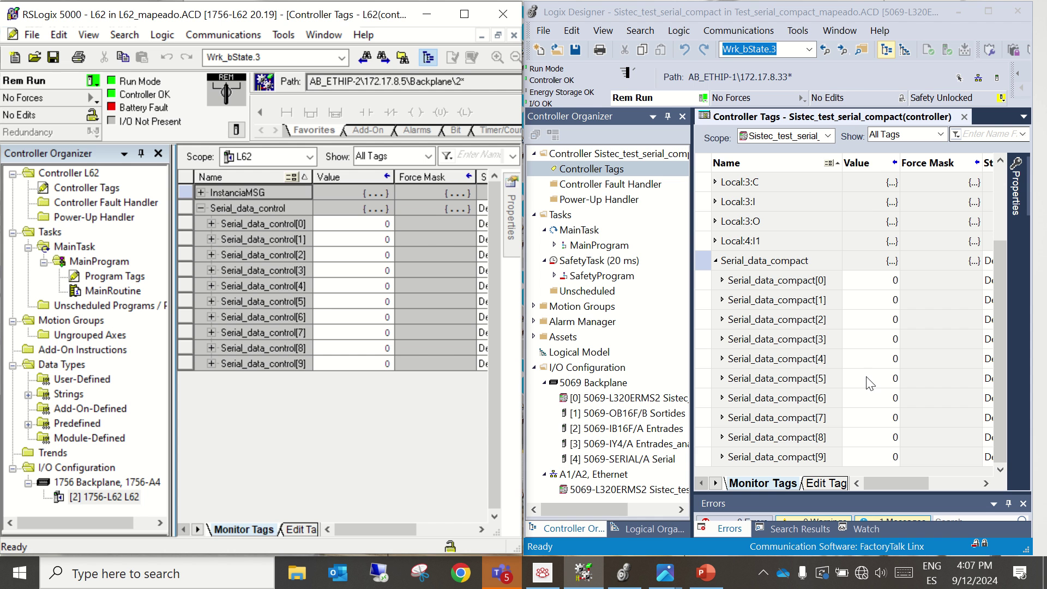
left_click(891, 282)
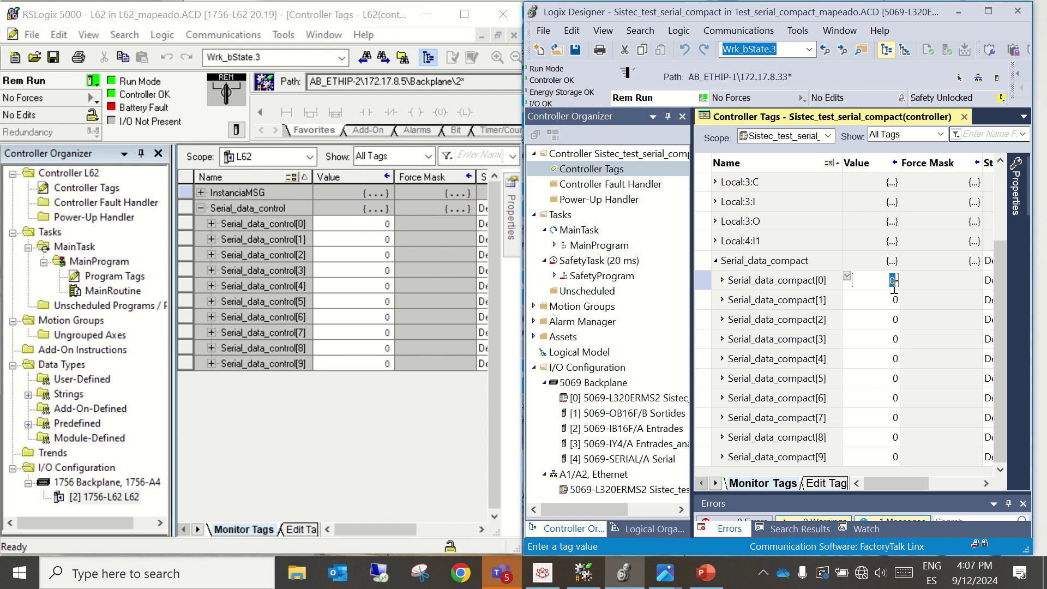
type("1")
key("Return")
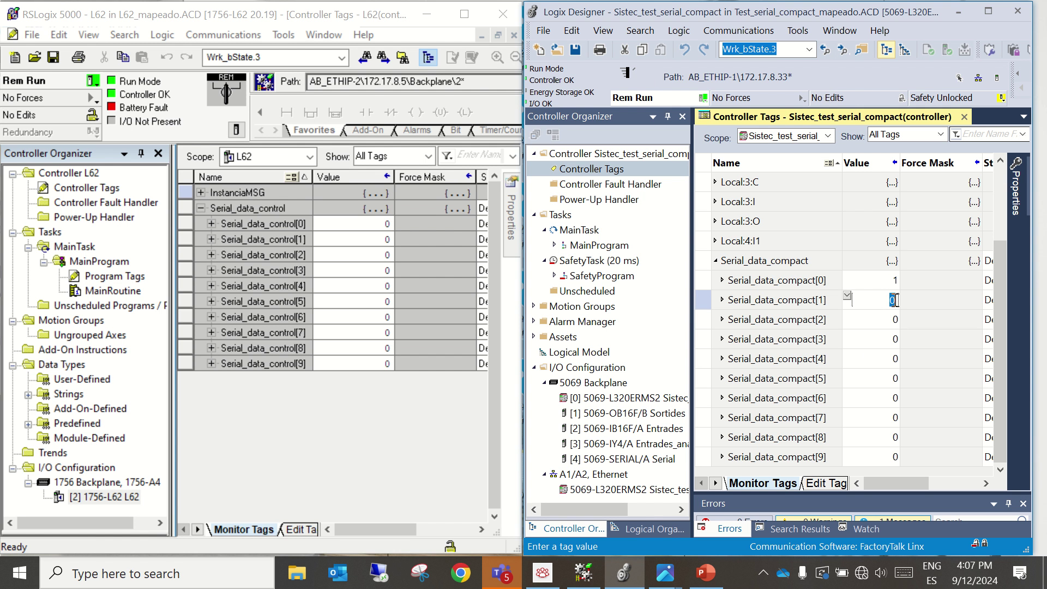
Enter 2, 3 and 4 into Serial_data_compact[1] through [3].
type("2")
key("Return")
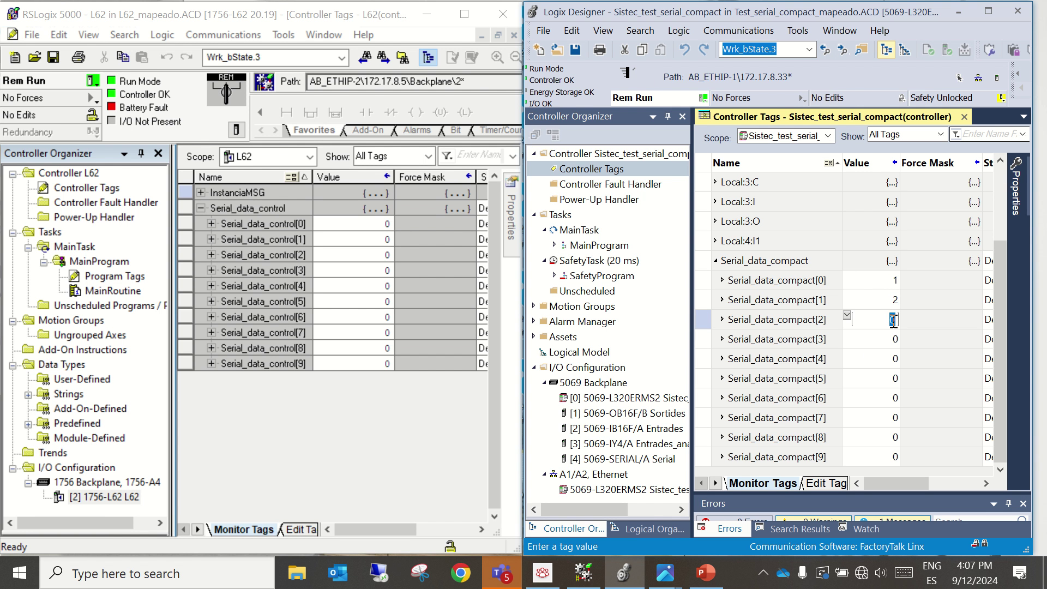
type("3")
key("Return")
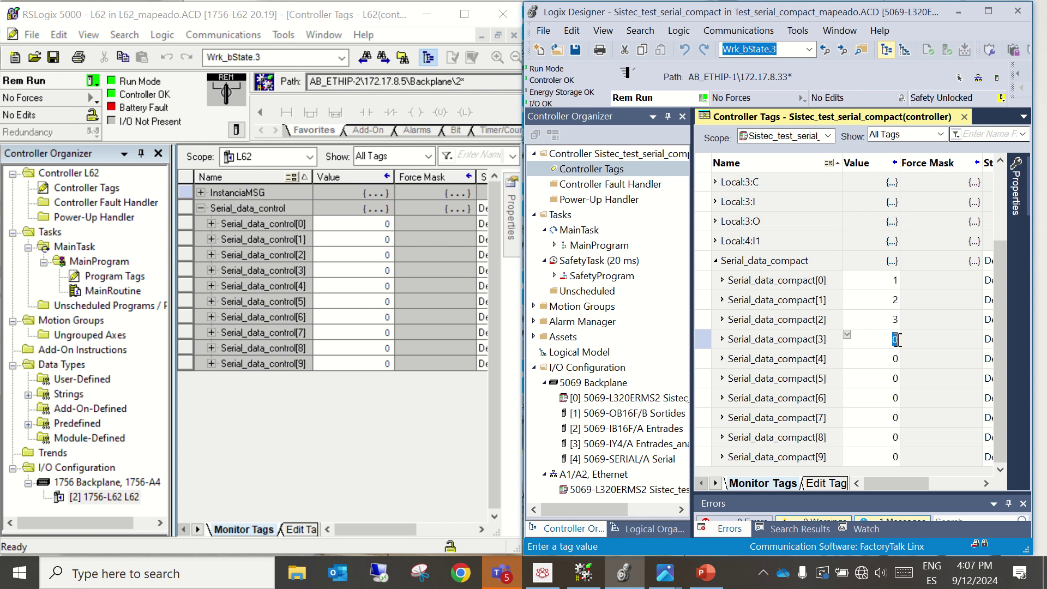
type("4")
key("Return")
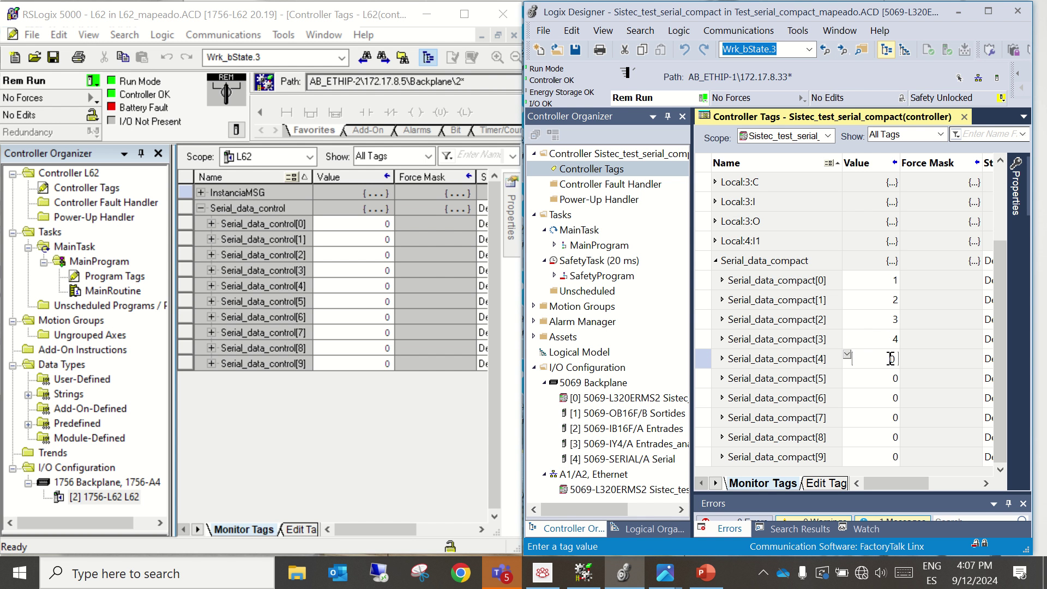
Enter 5, 6 and 7 into Serial_data_compact[4] through [6].
double_click(890, 358)
type("5")
key("Return")
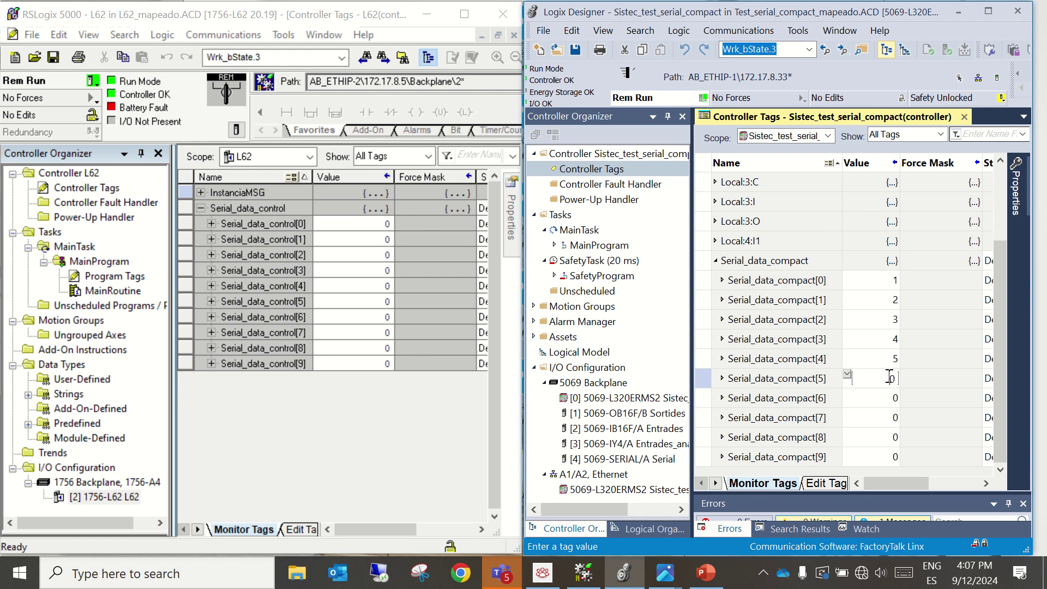
double_click(891, 378)
type("6")
key("Return")
double_click(892, 398)
type("7")
key("Return")
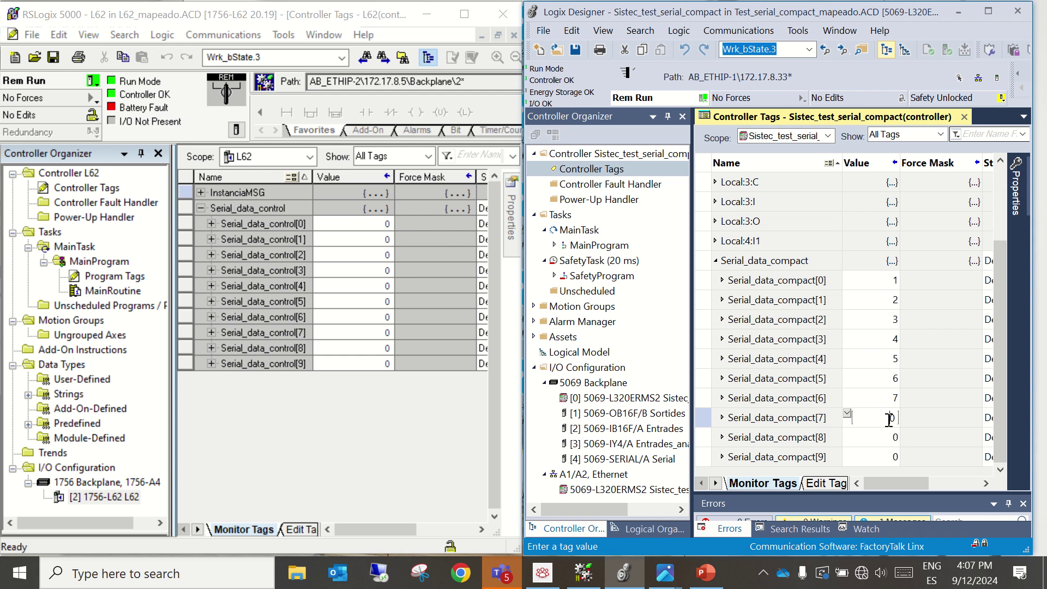
Enter 8, 9 and 10 into Serial_data_compact[7] through [9].
double_click(892, 418)
type("8")
key("Return")
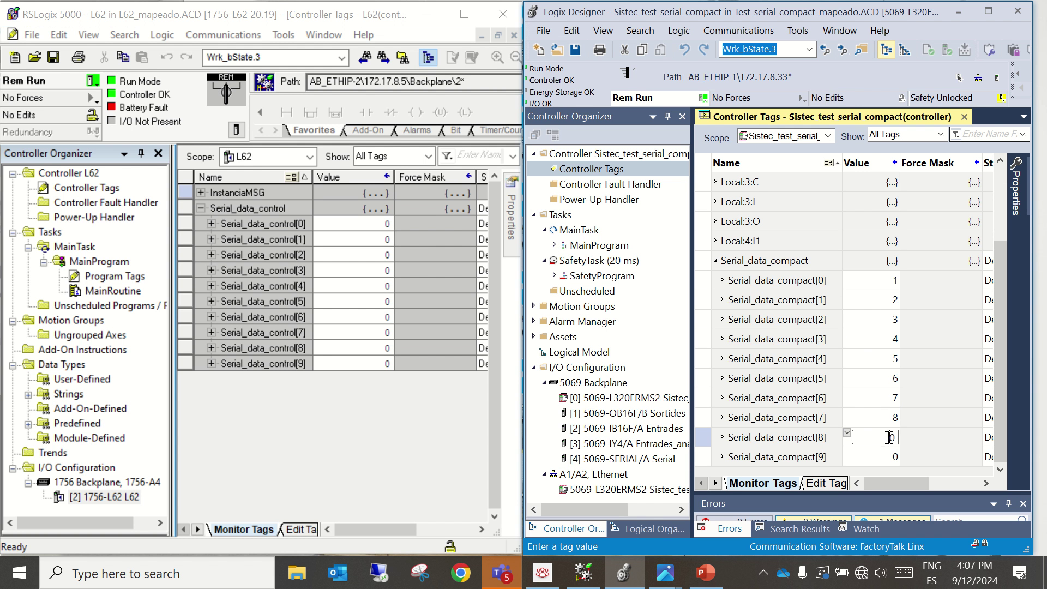
double_click(893, 438)
type("9")
key("Return")
double_click(893, 457)
type("10")
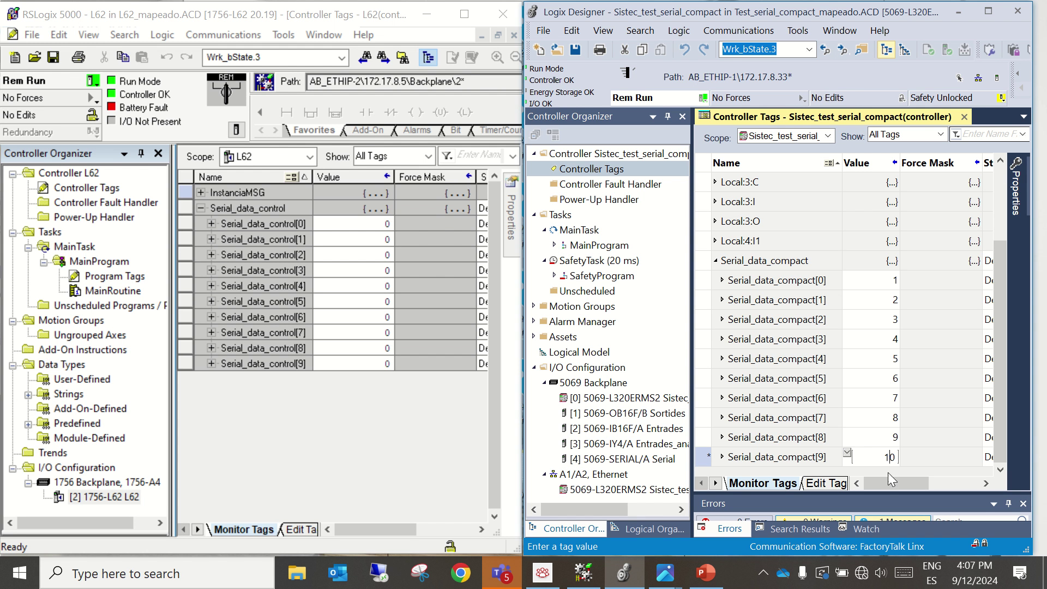
key("Return")
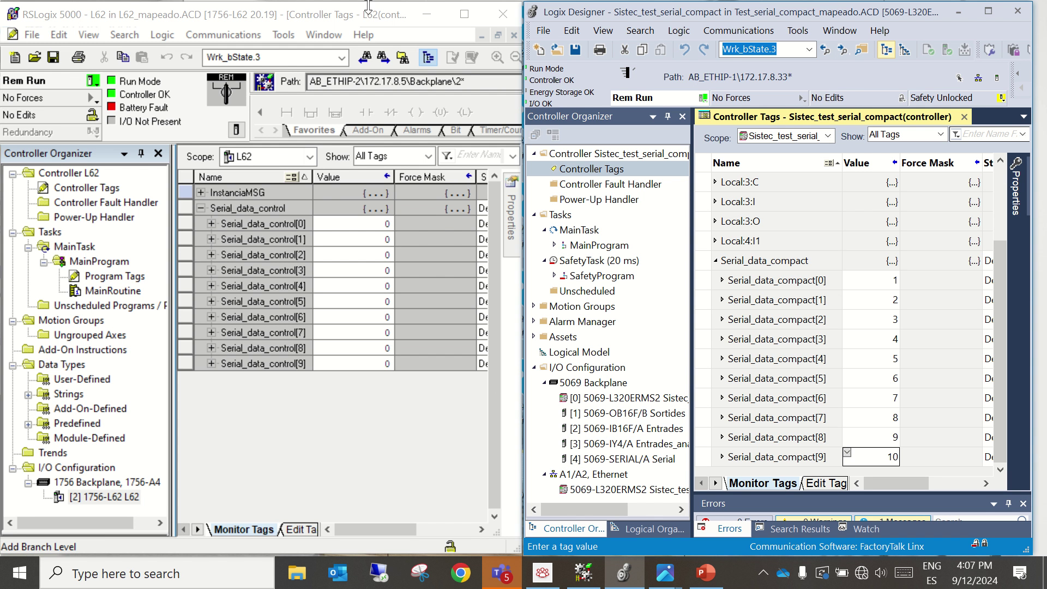
In the L62 project's MainRoutine, toggle the rung 0 Trigger bit on to fire the message.
left_click(354, 19)
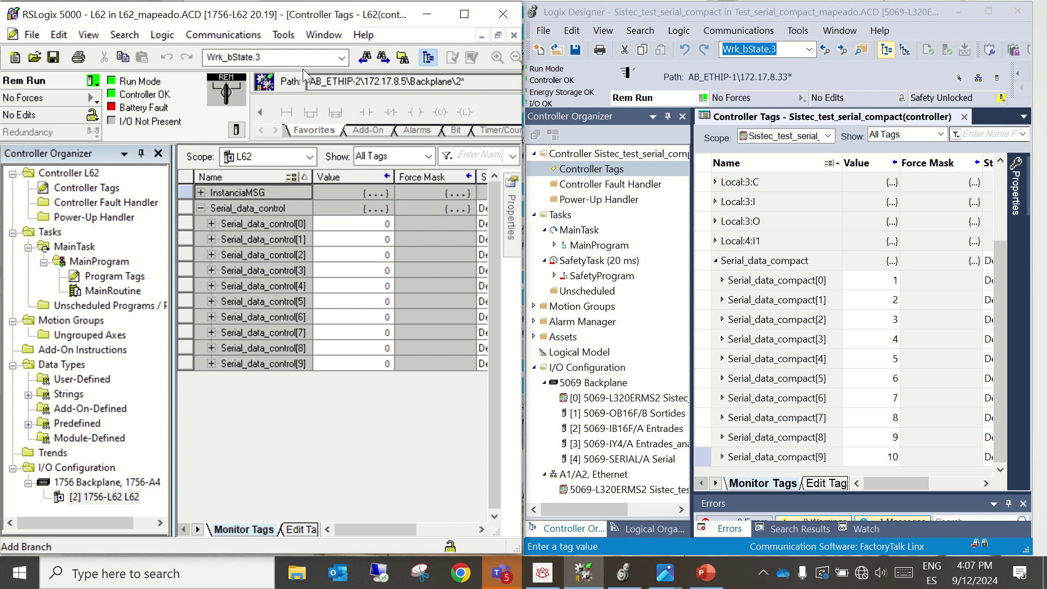
left_click_drag(293, 6, 293, 7)
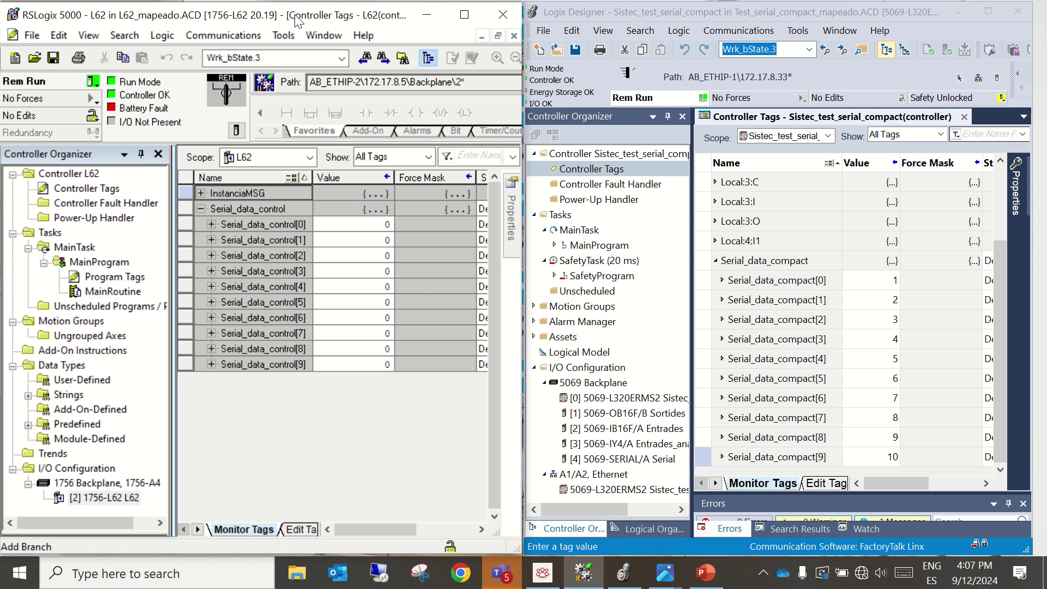
key("ctrl+Tab")
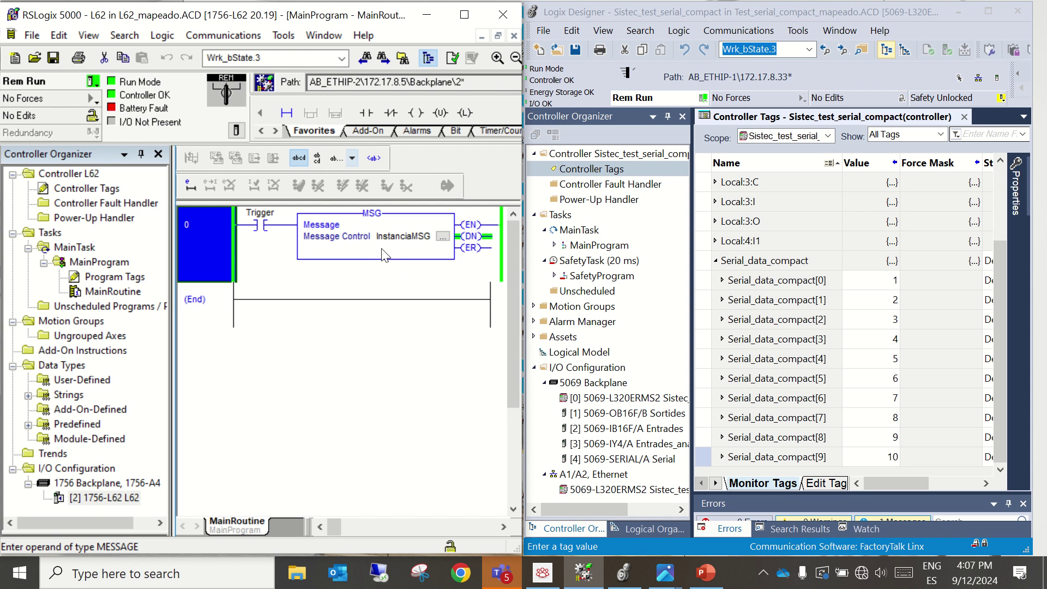
left_click(264, 217)
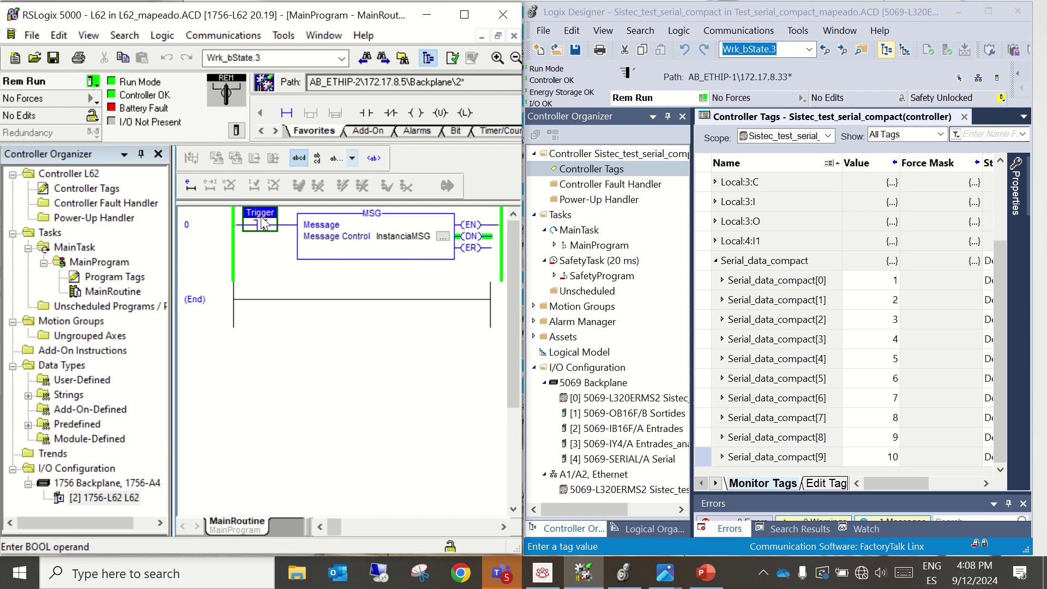
right_click(262, 218)
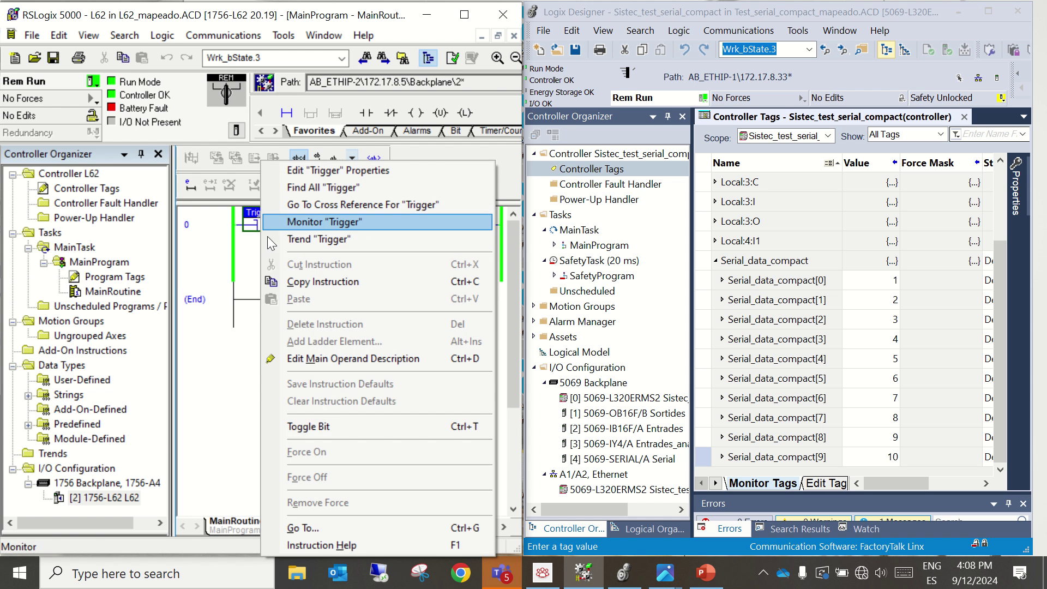
left_click(312, 425)
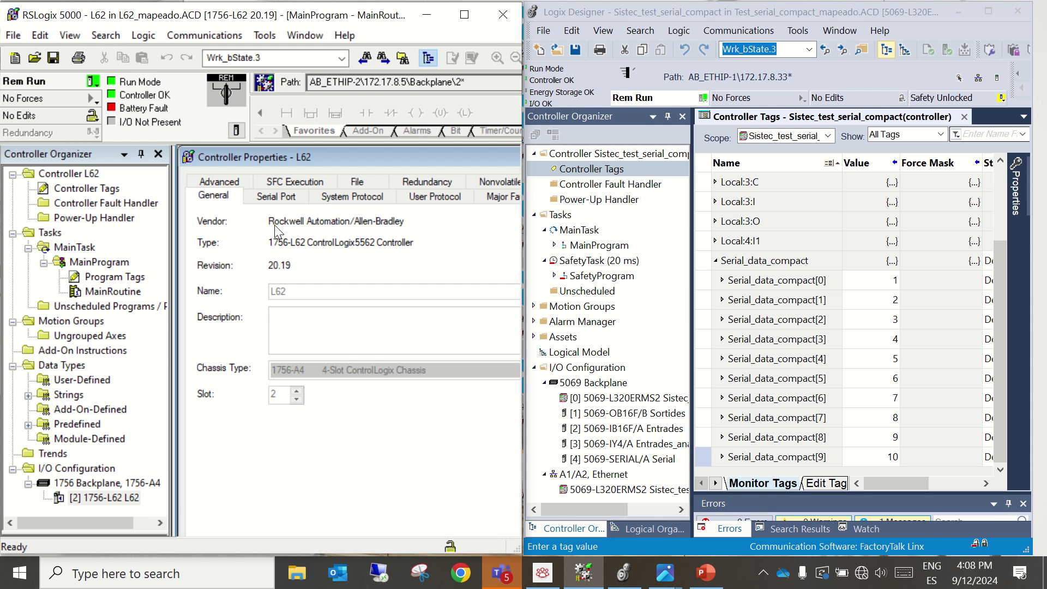
Check the L62 Serial Port and System Protocol settings: DF1 Master with CRC.
left_click(267, 198)
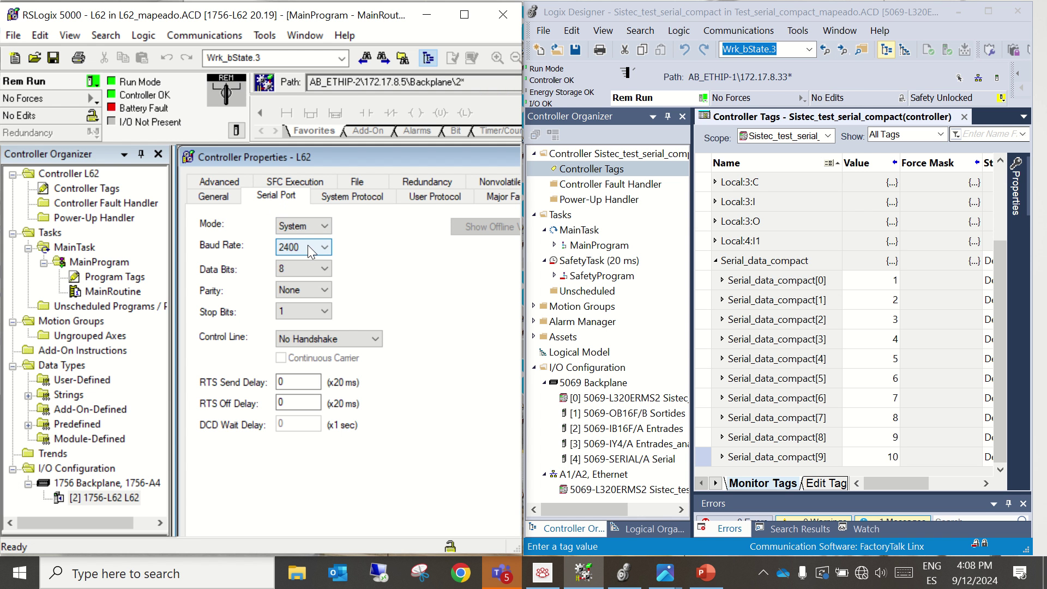
left_click(346, 197)
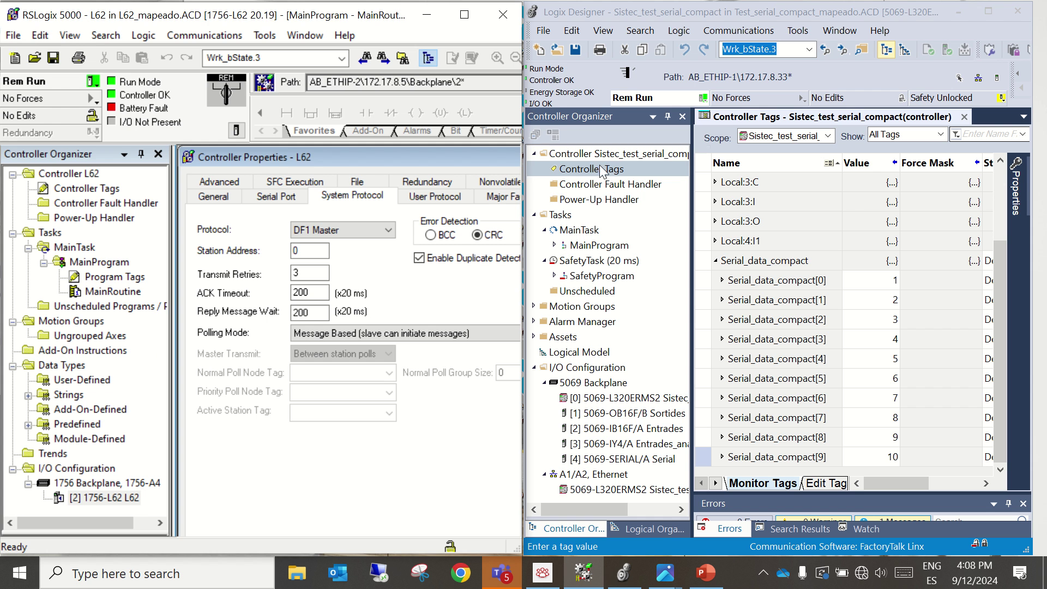
left_click(912, 10)
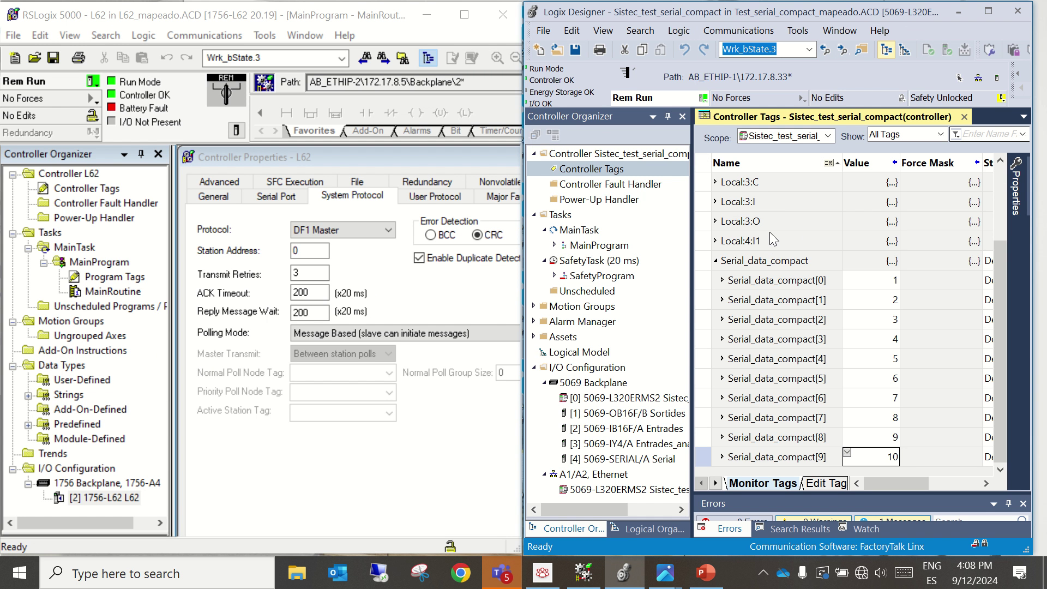
left_click(677, 32)
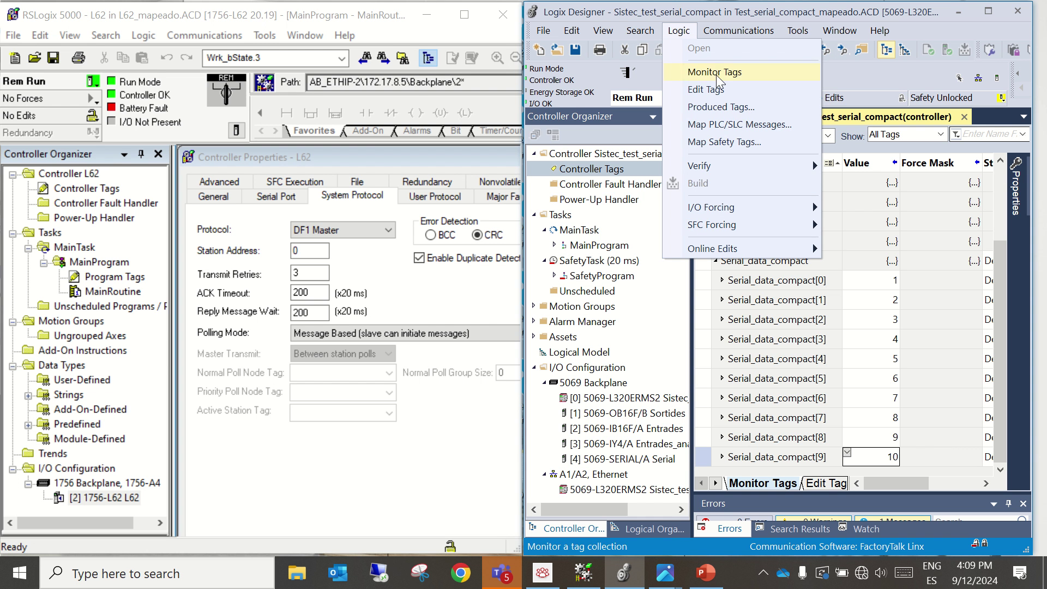
left_click(735, 125)
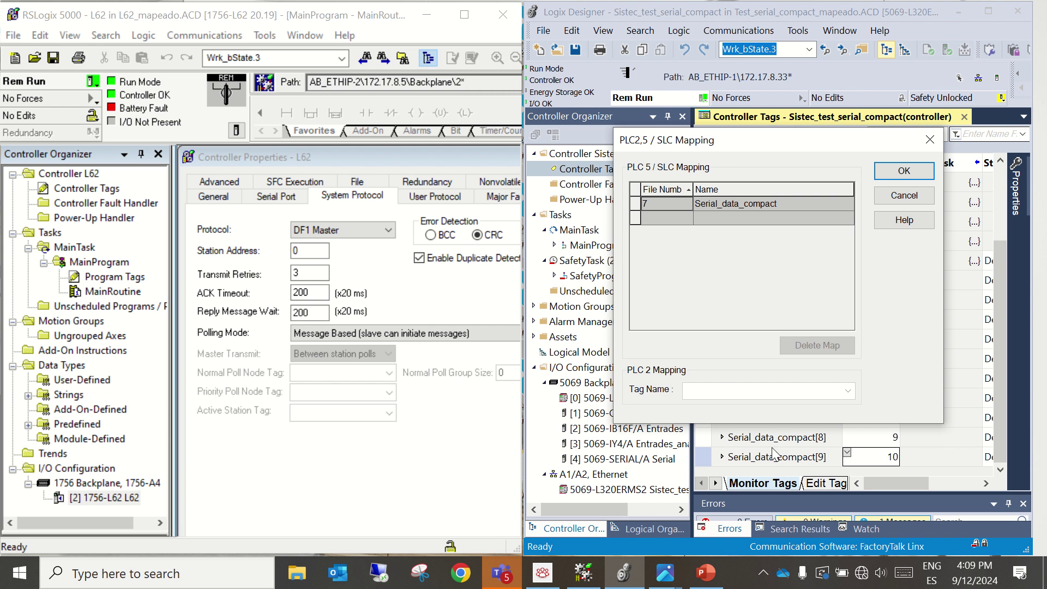
left_click(895, 174)
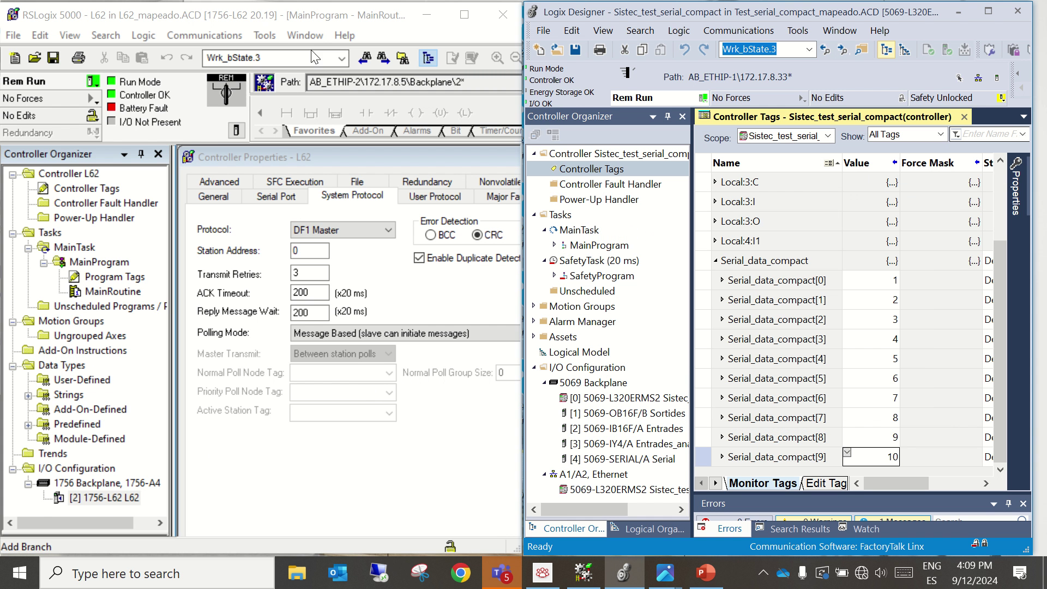
Close the L62 Controller Properties and return to the MainRoutine ladder.
left_click(243, 7)
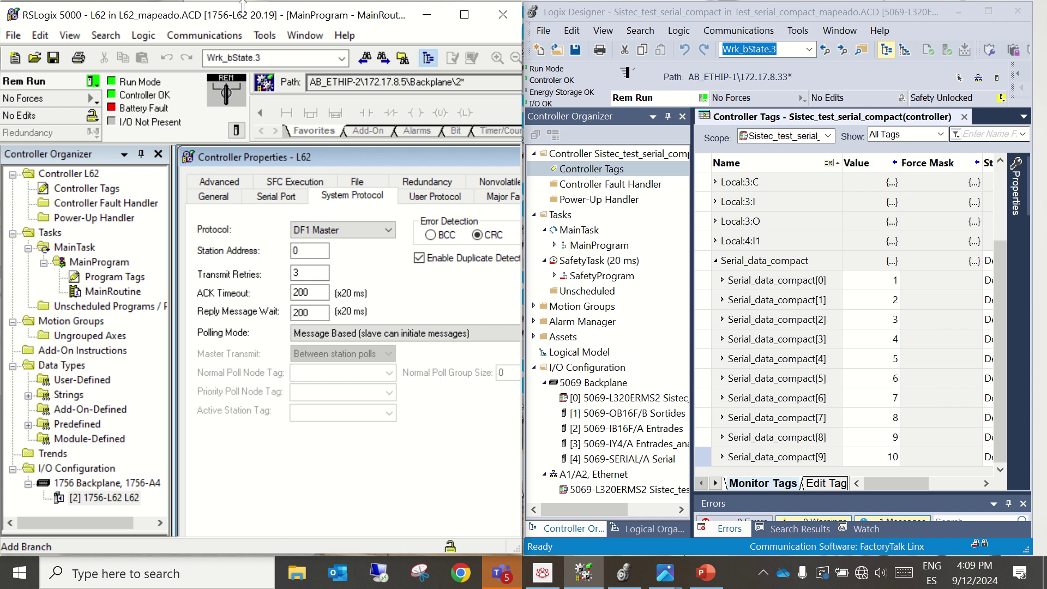
key("Escape")
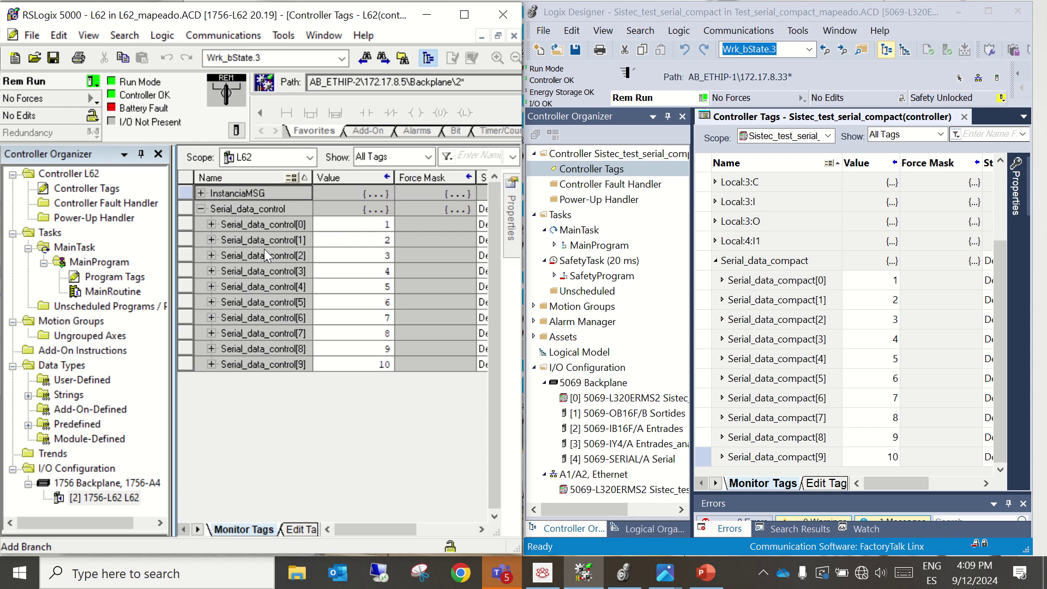
key("ctrl+F4")
Review InstanciaMSG: 10 elements into Serial_data_control[0] over path 2, 3, then confirm.
left_click(442, 236)
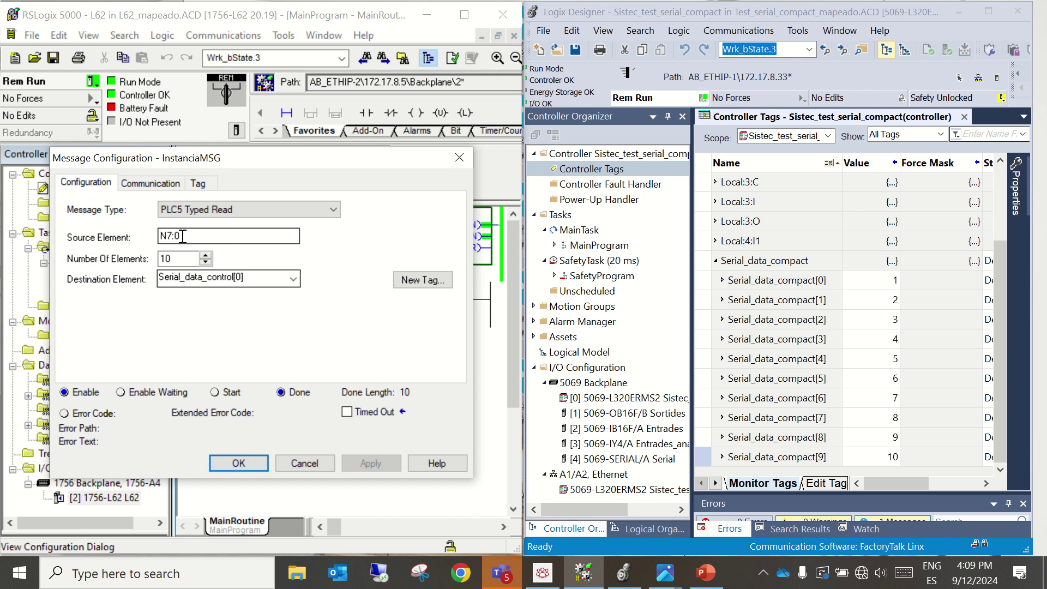
left_click(184, 256)
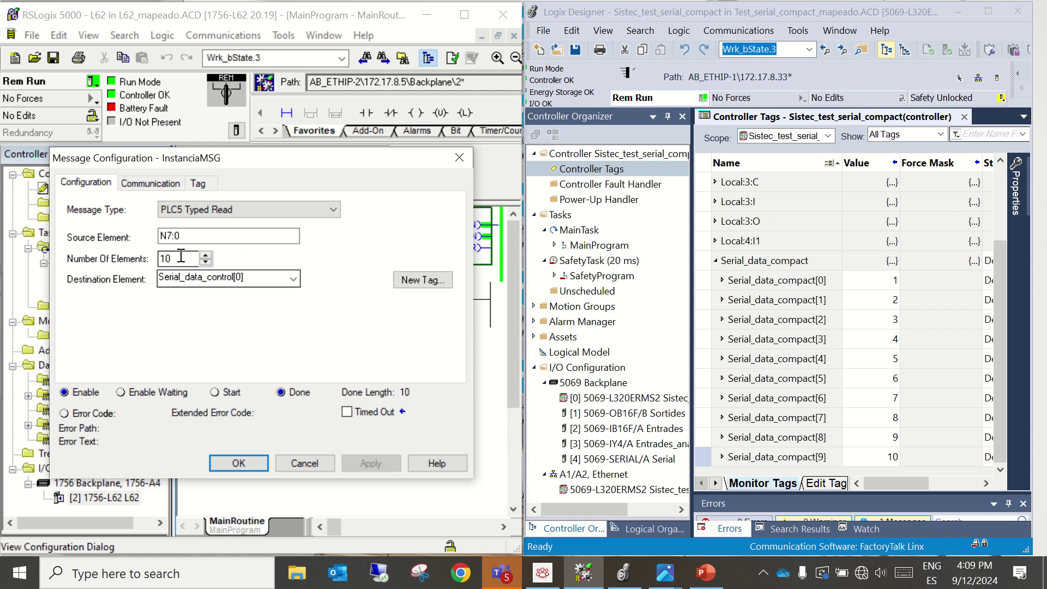
left_click(212, 280)
left_click(145, 182)
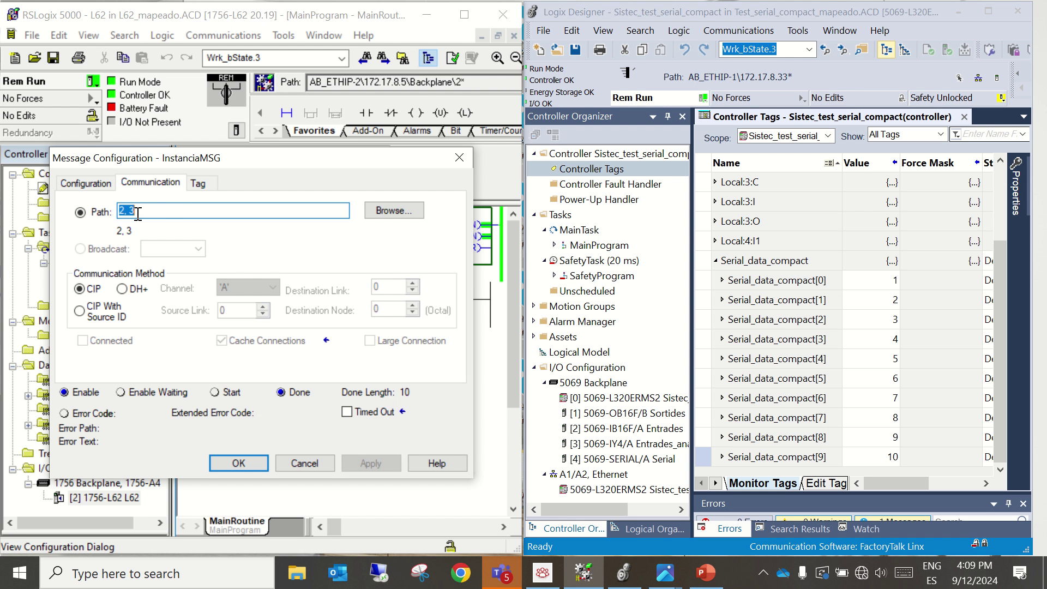
left_click(238, 463)
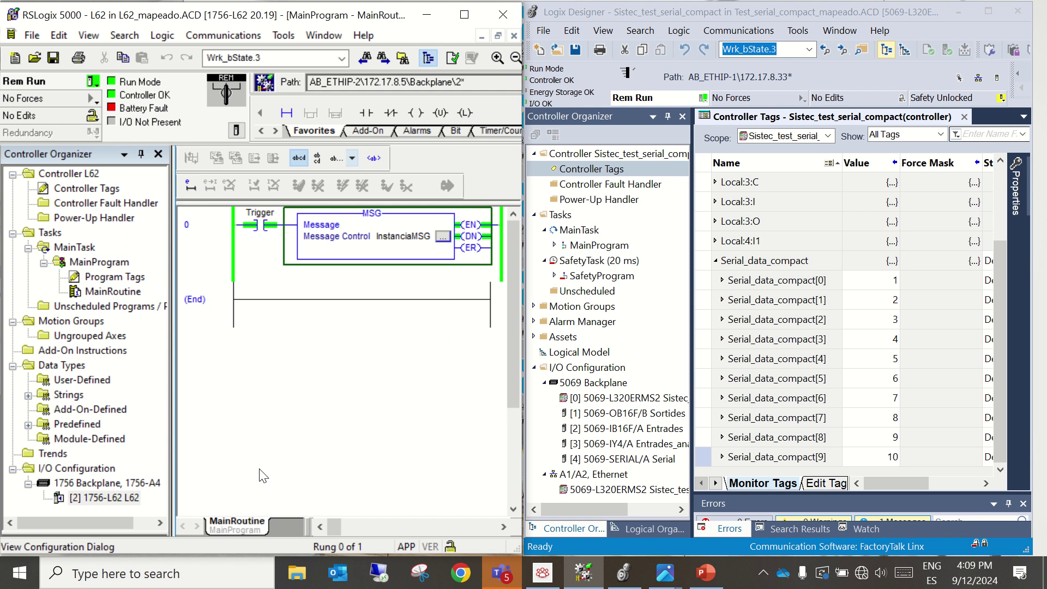
Inspect the 5069-SERIAL Channel 1 DF1 Slave settings: station 3, 2400 baud, CRC.
double_click(614, 463)
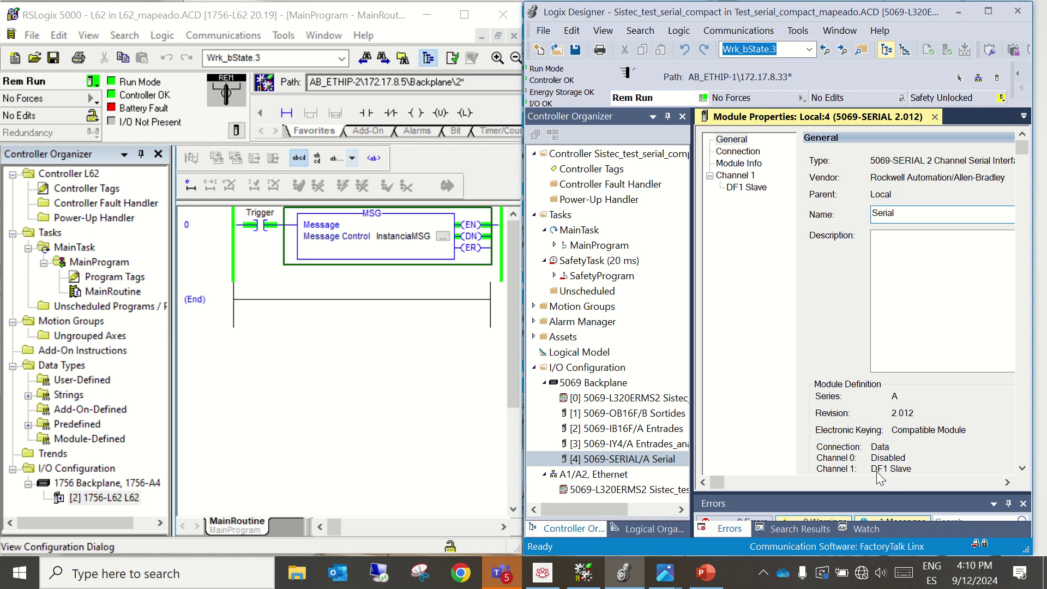
left_click(741, 175)
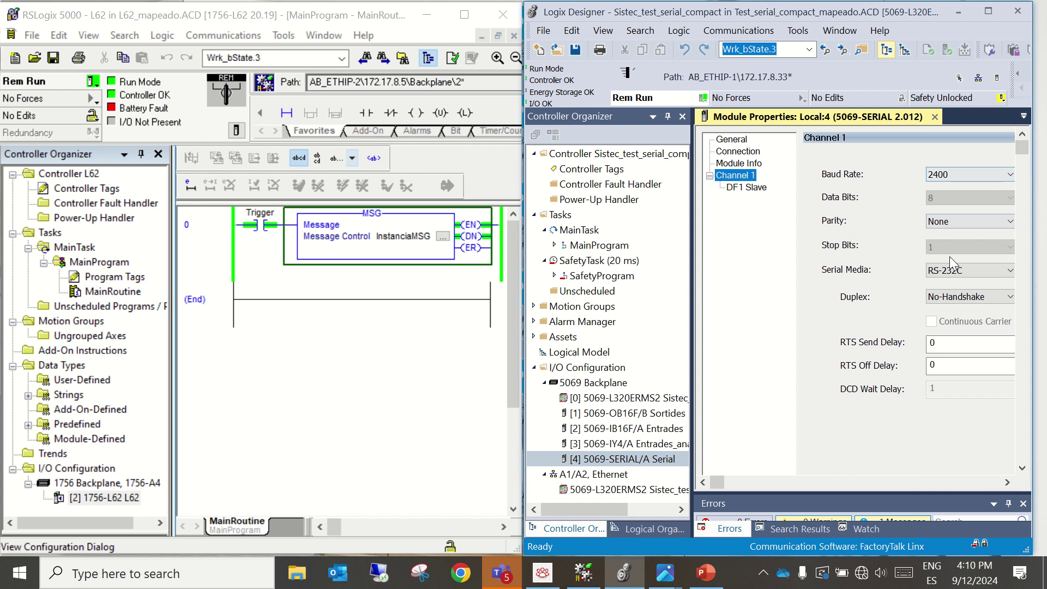
left_click(733, 187)
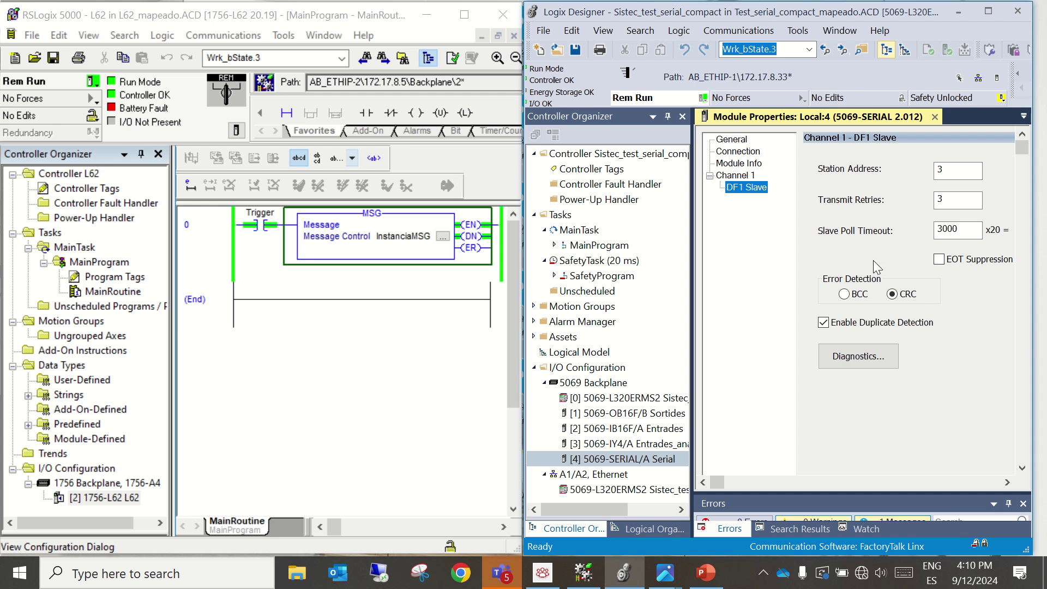